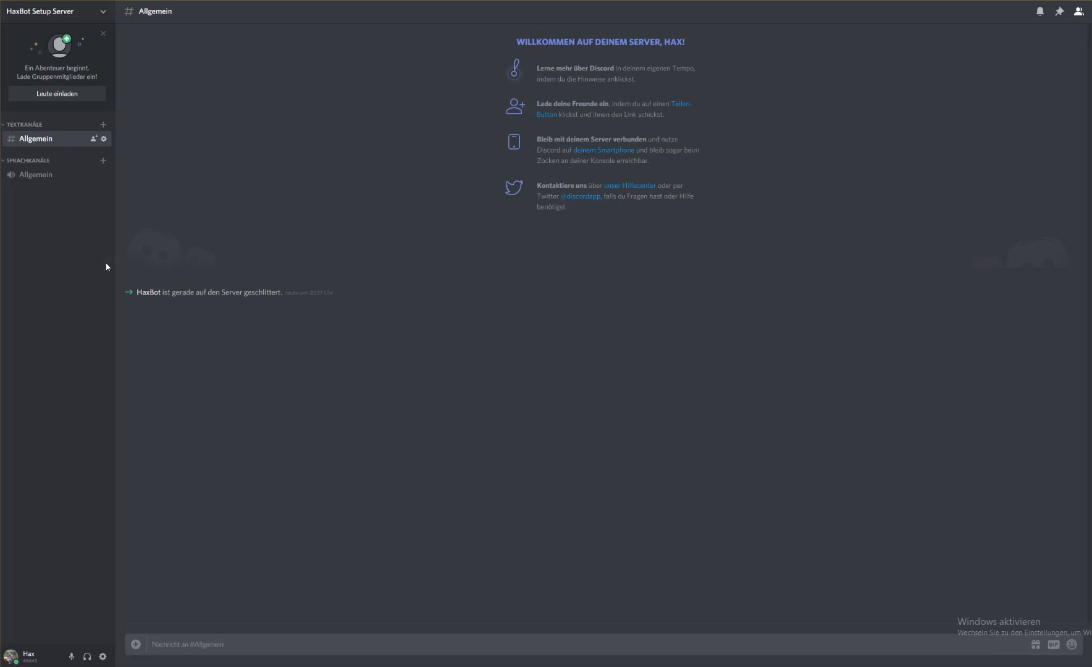
Create a new role named HaxBot in the server's role settings
click(75, 16)
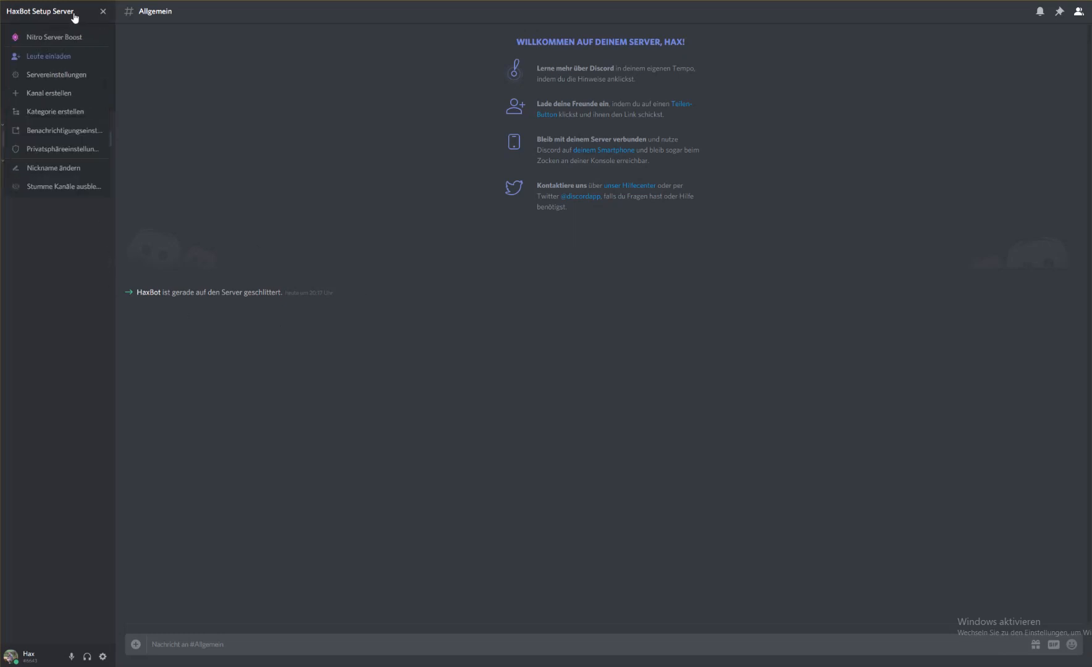
click(54, 77)
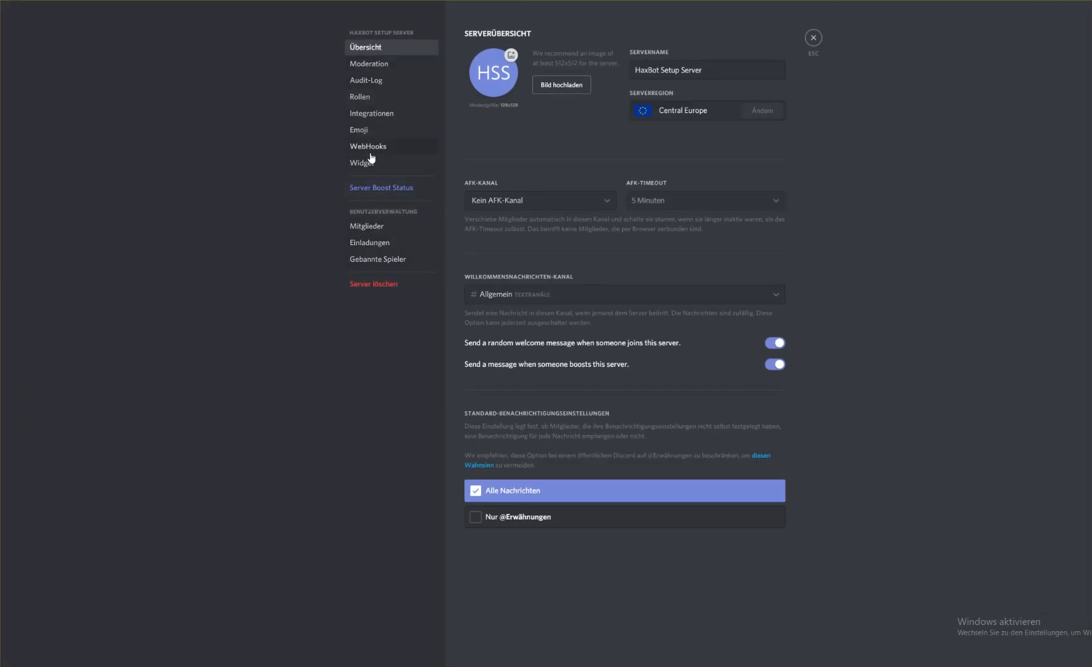
click(368, 99)
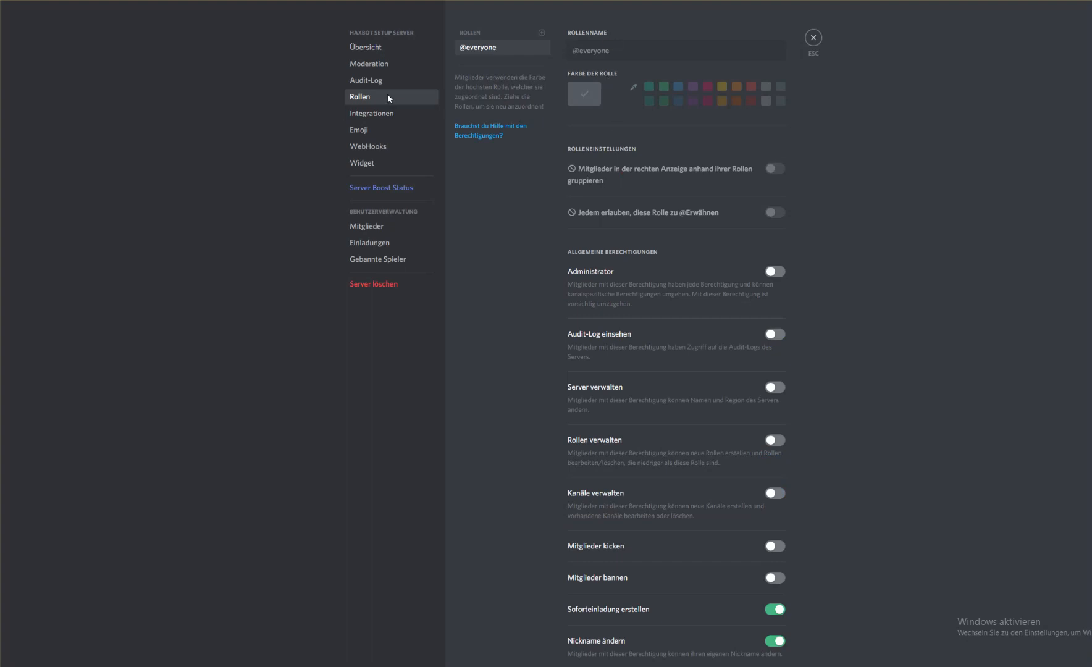
double_click(537, 34)
text(HaxBot)
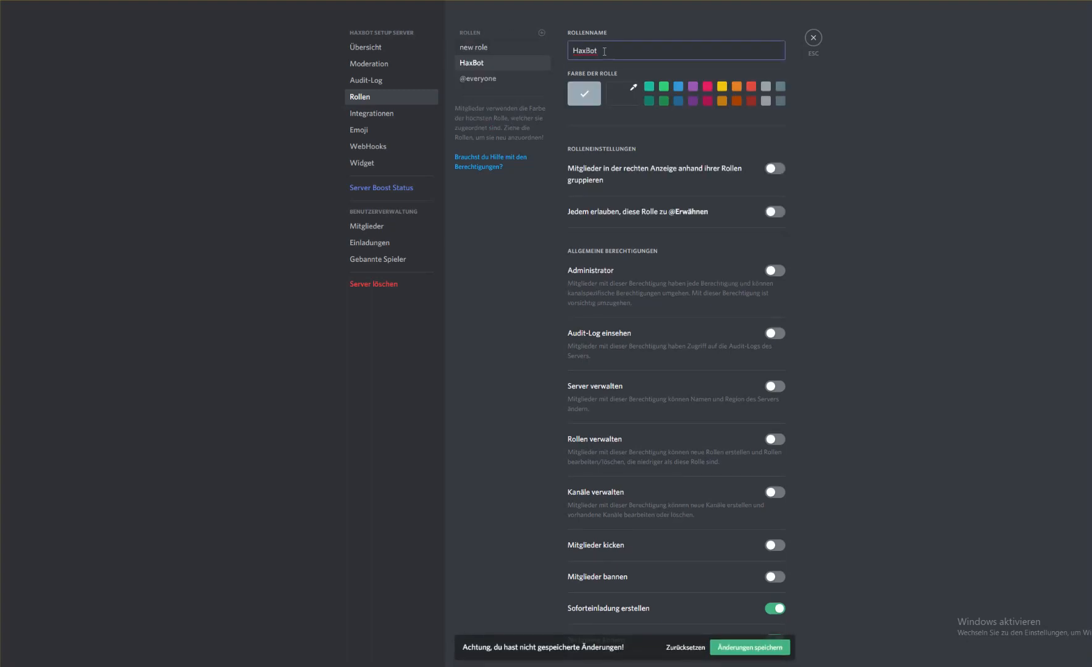
Disable Soforteinladung erstellen, Nickname ändern, Text- & Sprachkanäle anzeigen, Nachrichten senden, TTS-Nachrichten senden and Links einbetten for the HaxBot role
scroll(831, 315, down, 7)
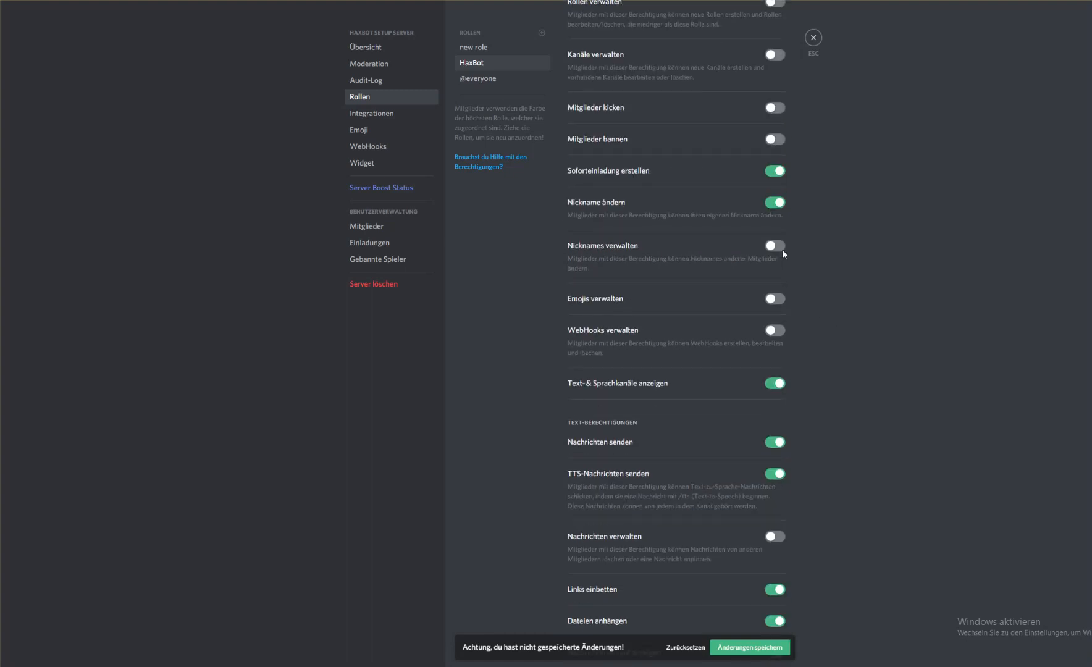
click(774, 174)
click(775, 204)
click(773, 384)
click(773, 442)
click(773, 474)
click(773, 591)
Disable Dateien anhängen, Nachrichtenverlauf anzeigen, Alle erwähnen, Externe Emojis verwenden and Reaktionen hinzufügen for the HaxBot role
scroll(789, 503, down, 6)
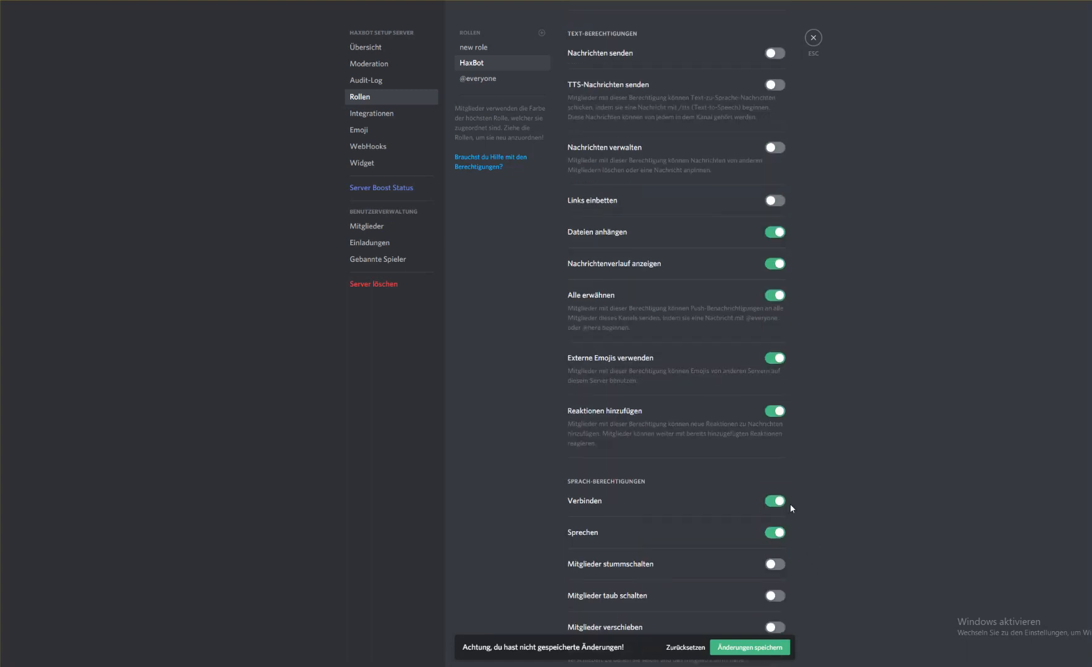
click(774, 235)
click(773, 264)
click(773, 295)
click(774, 358)
click(781, 416)
Disable the voice permissions Verbinden, Sprechen and Sprachaktivierung verwenden for the HaxBot role and save the role changes
scroll(789, 458, down, 3)
click(773, 304)
click(773, 336)
click(774, 492)
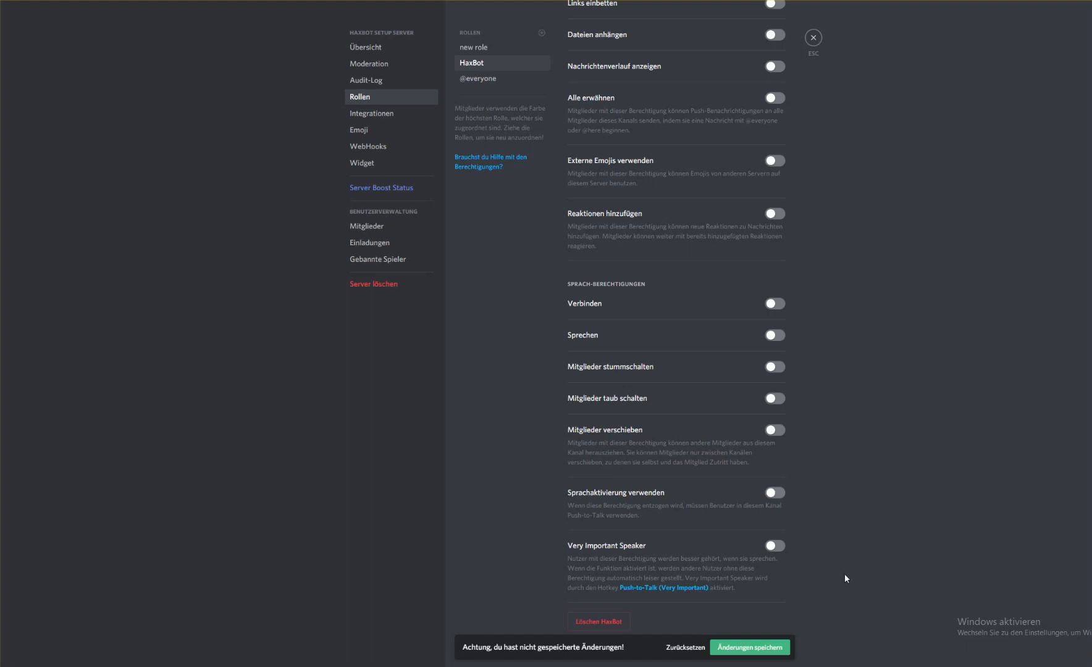
click(771, 647)
scroll(697, 215, up, 12)
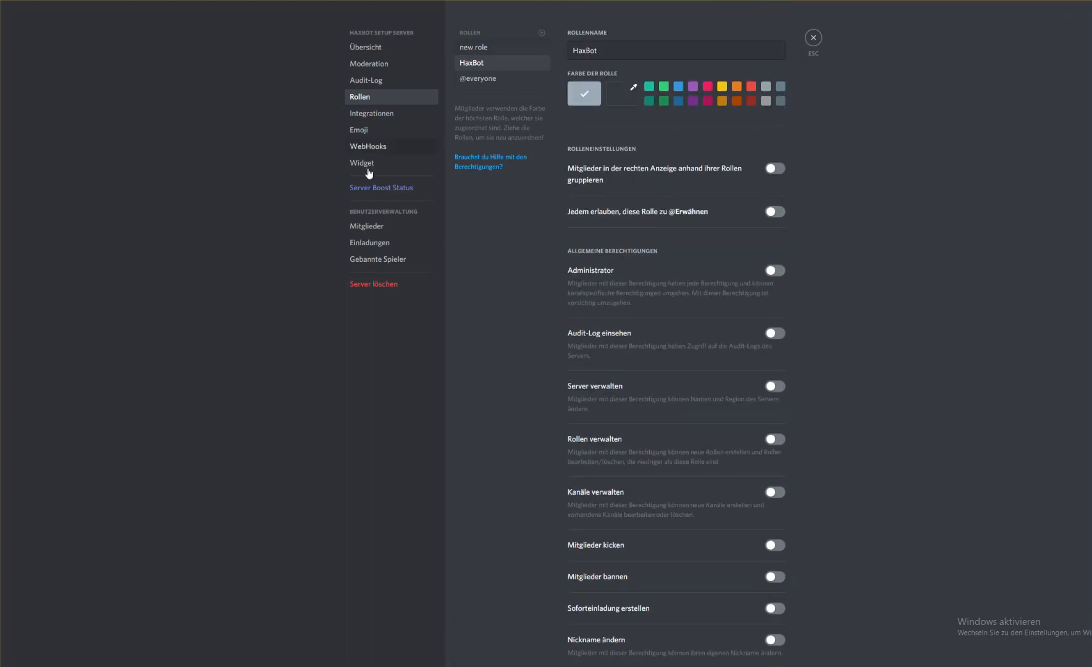
Assign the HaxBot role to the server owner in the member list and leave the server settings
click(368, 228)
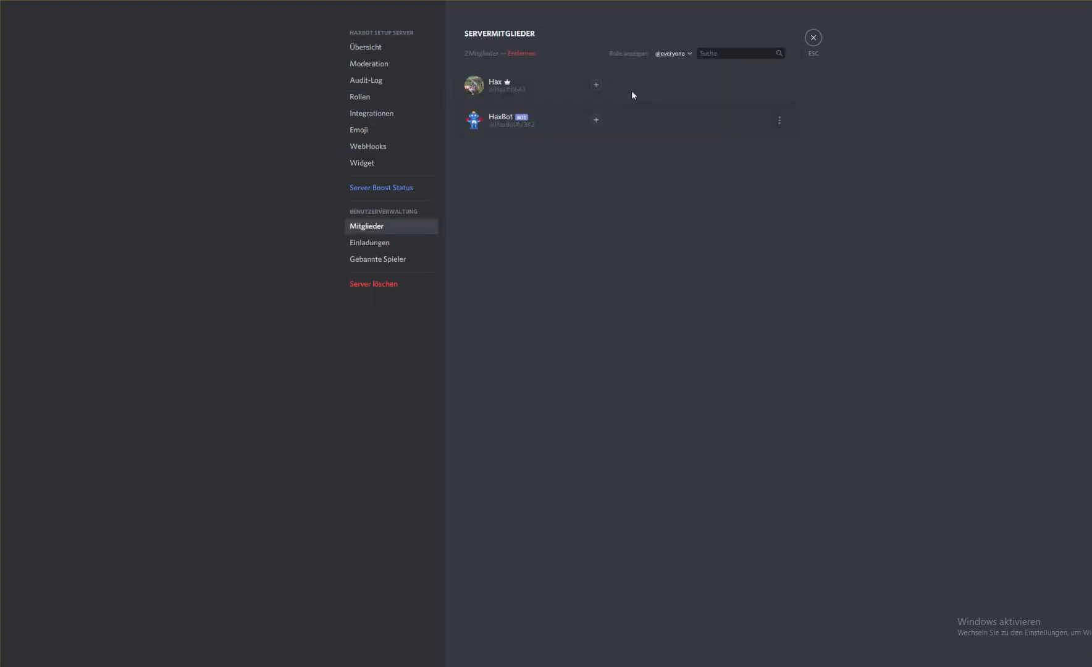
click(596, 86)
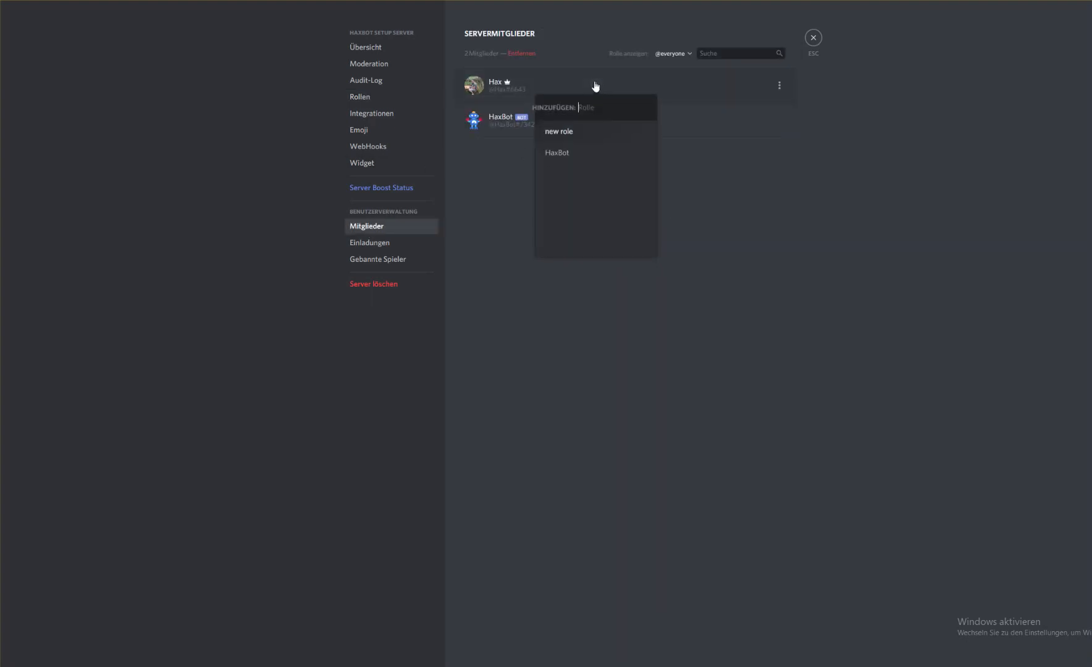
click(567, 134)
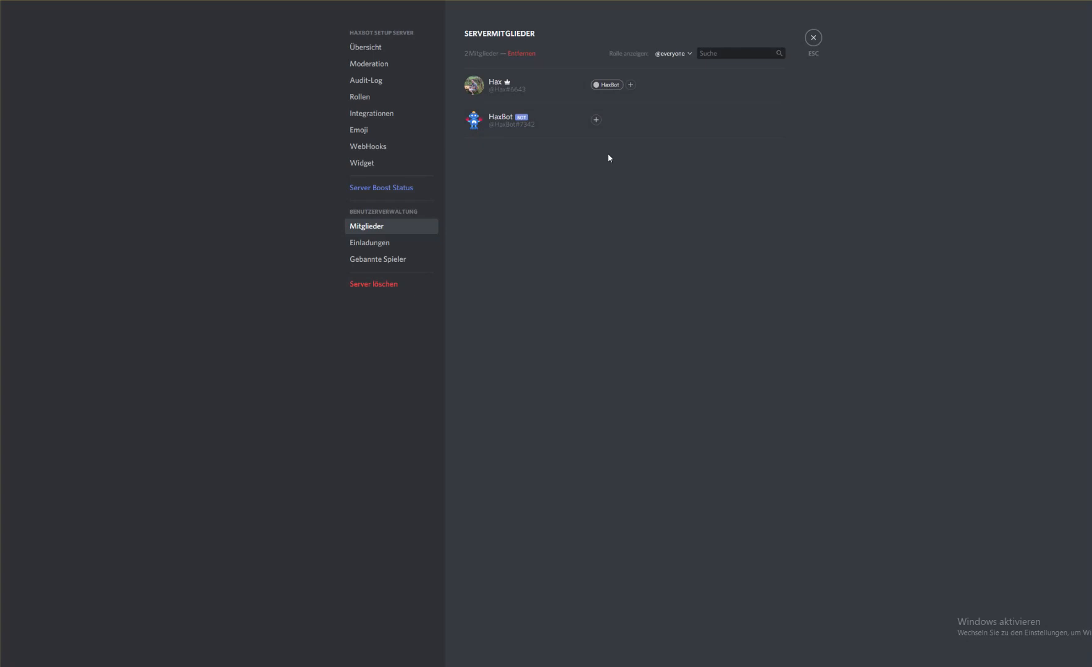
click(813, 38)
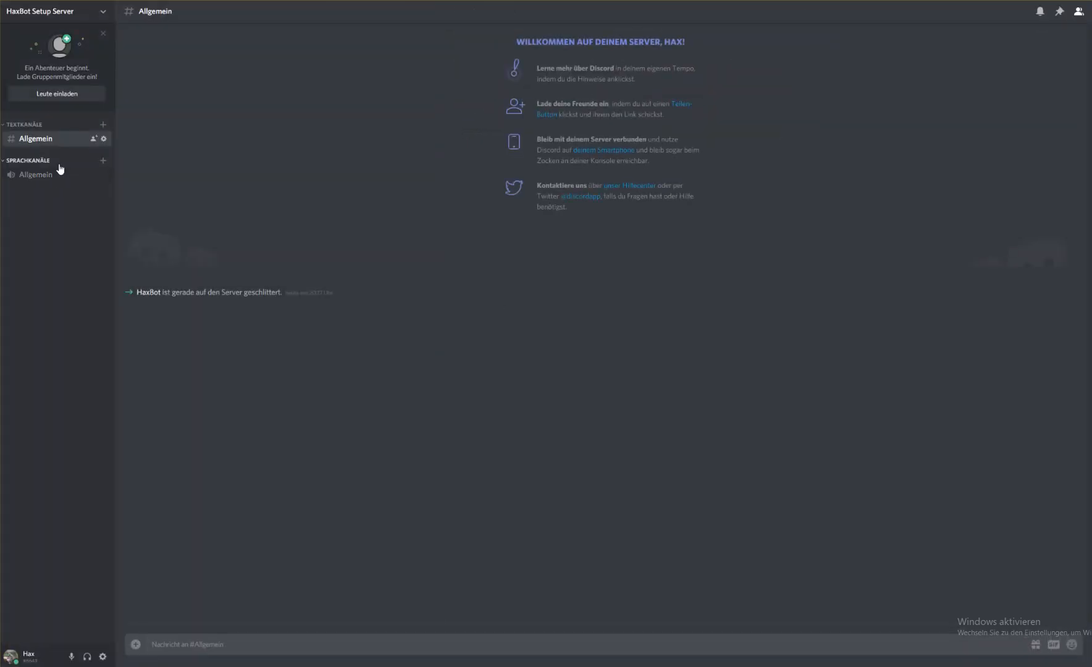
Create a text channel named botlog and open it
click(103, 127)
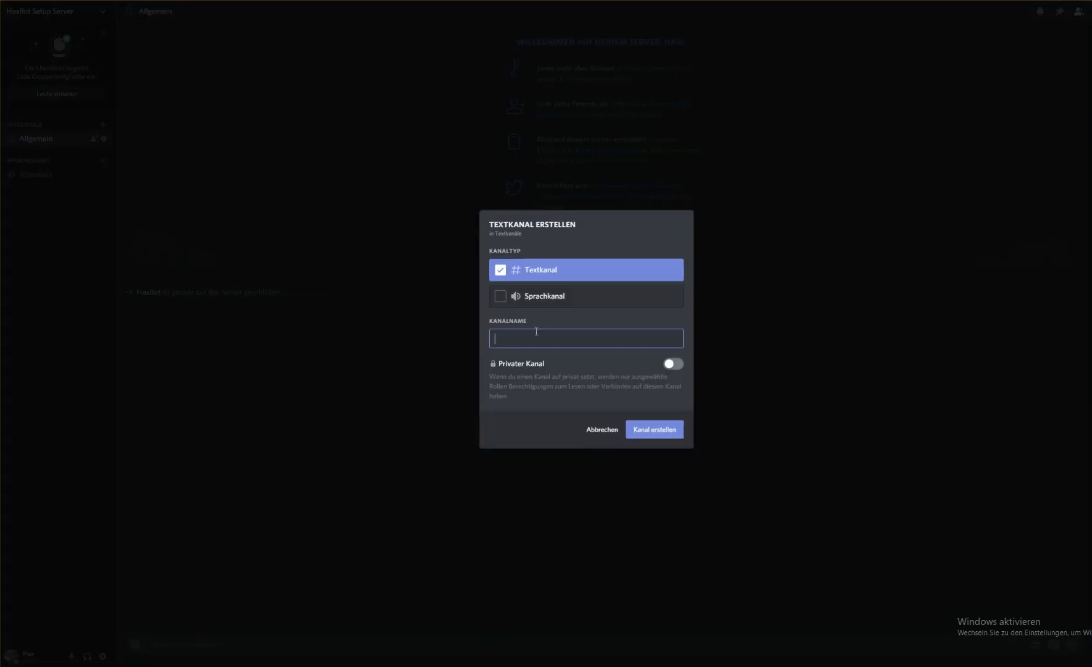
text(botlog)
key(Return)
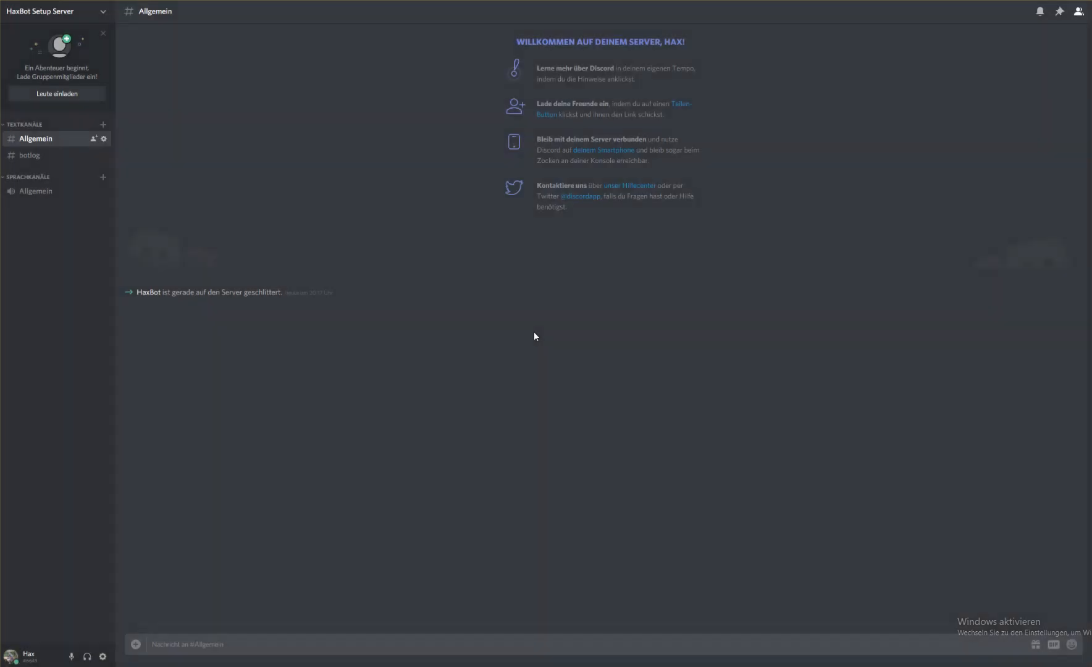
click(48, 153)
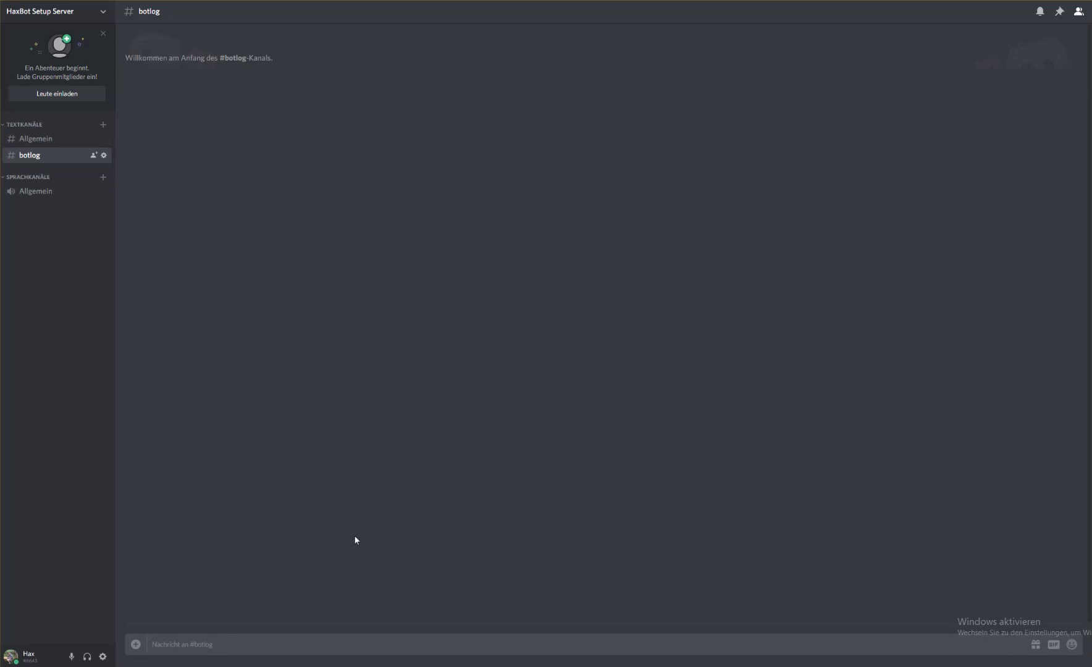
Request the bot's module list in the botlog channel with "!modules"
text(!)
key(BackSpace)
text(!modules)
key(Return)
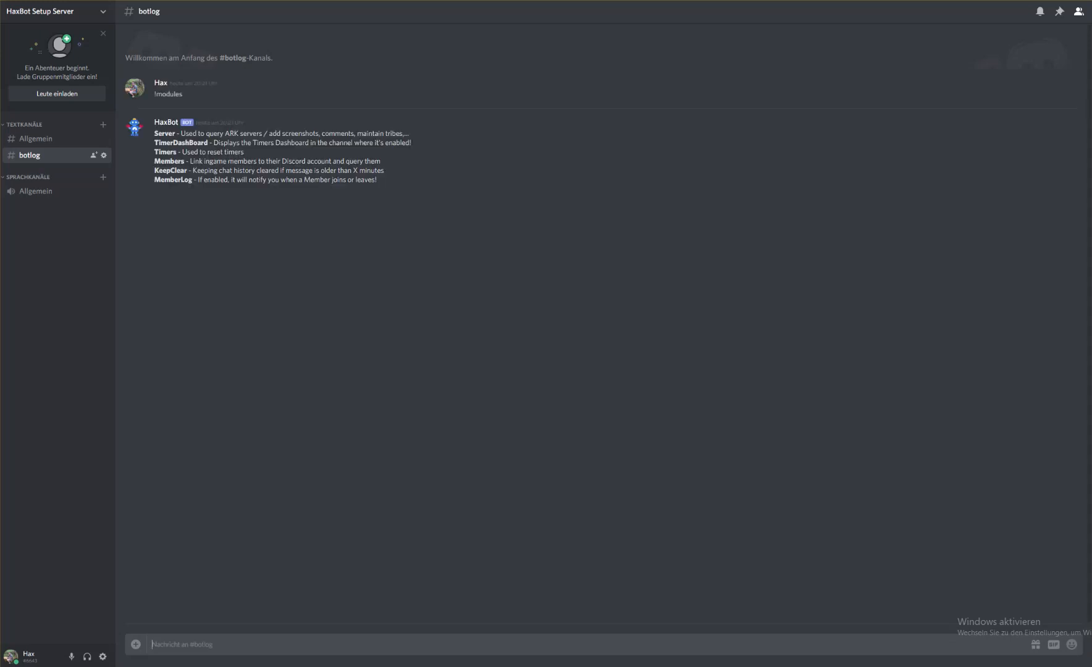
Examine the names and descriptions of the modules in the bot's reply, from Server to MemberLog
drag(153, 134, 414, 183)
click(431, 130)
double_click(165, 133)
click(150, 136)
drag(153, 133, 219, 132)
double_click(162, 133)
double_click(175, 143)
click(170, 188)
double_click(166, 152)
click(168, 163)
double_click(166, 162)
click(179, 165)
drag(154, 161, 169, 161)
triple_click(178, 172)
double_click(177, 172)
click(154, 176)
drag(154, 172, 231, 171)
click(231, 171)
drag(403, 175, 381, 180)
click(323, 168)
double_click(288, 180)
drag(152, 182, 162, 158)
click(153, 178)
click(156, 158)
drag(154, 132, 342, 172)
click(306, 334)
Enable the core log in the botlog channel with "!enable corelog"
text(!enable corelog)
key(Return)
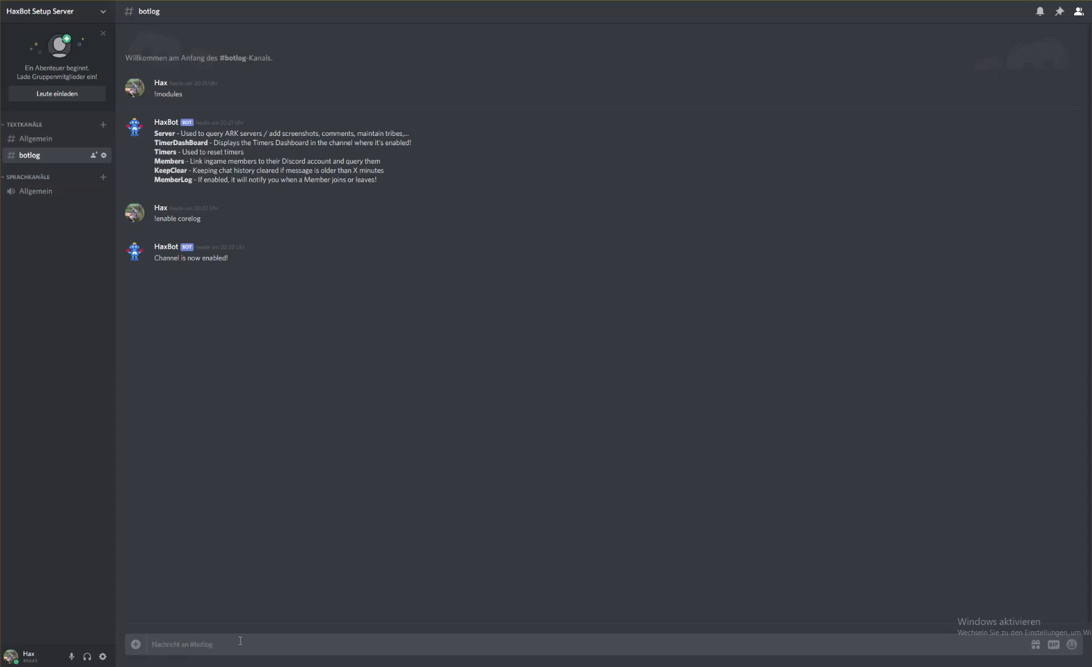
Create a text channel named server-queries and open it
click(103, 125)
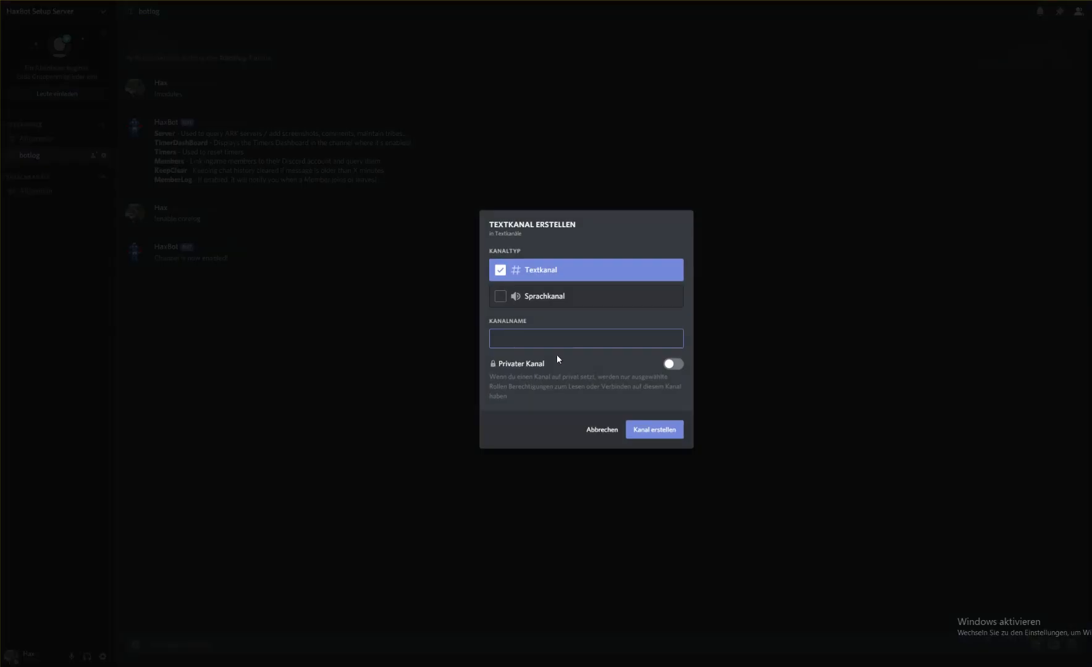
text(server-queries)
click(651, 432)
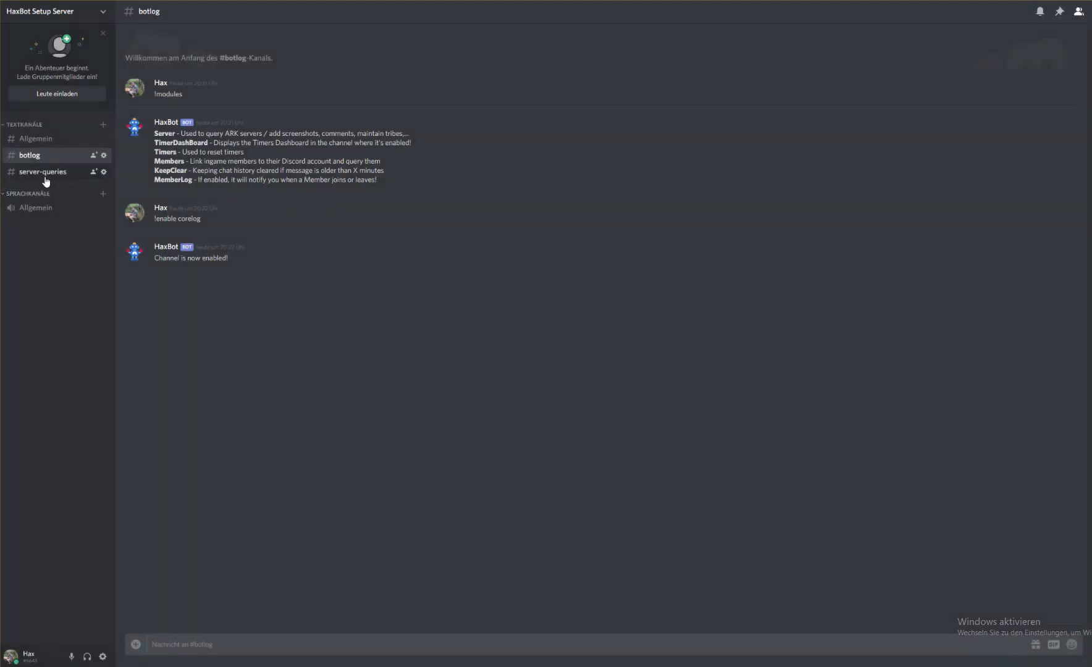
click(45, 176)
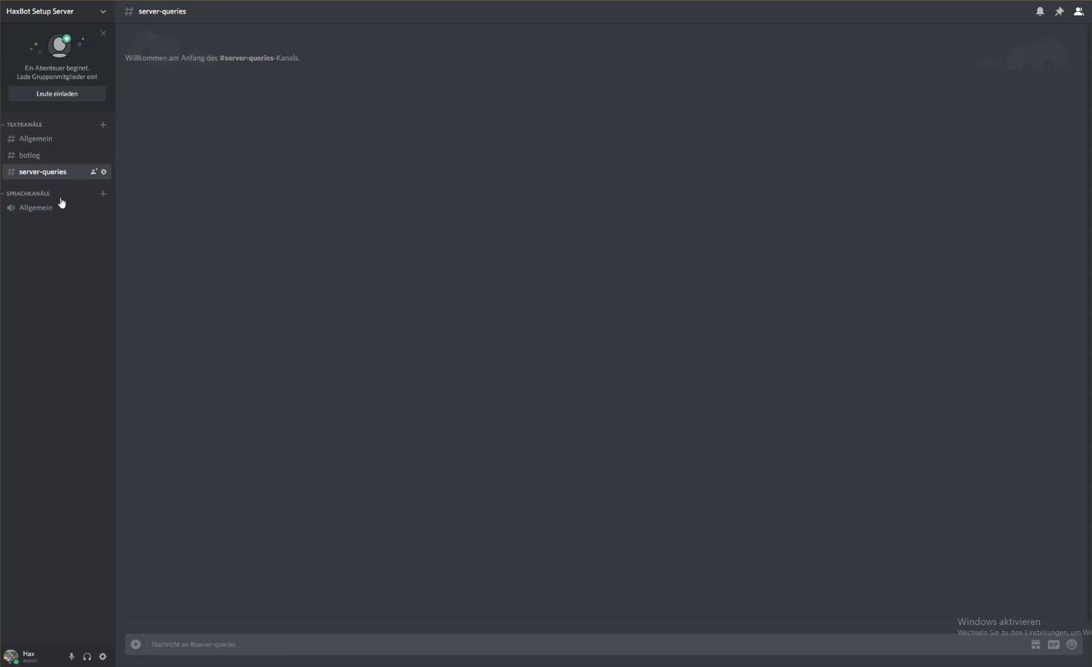
Check the Server module's description in the botlog channel and return to server-queries
click(11, 160)
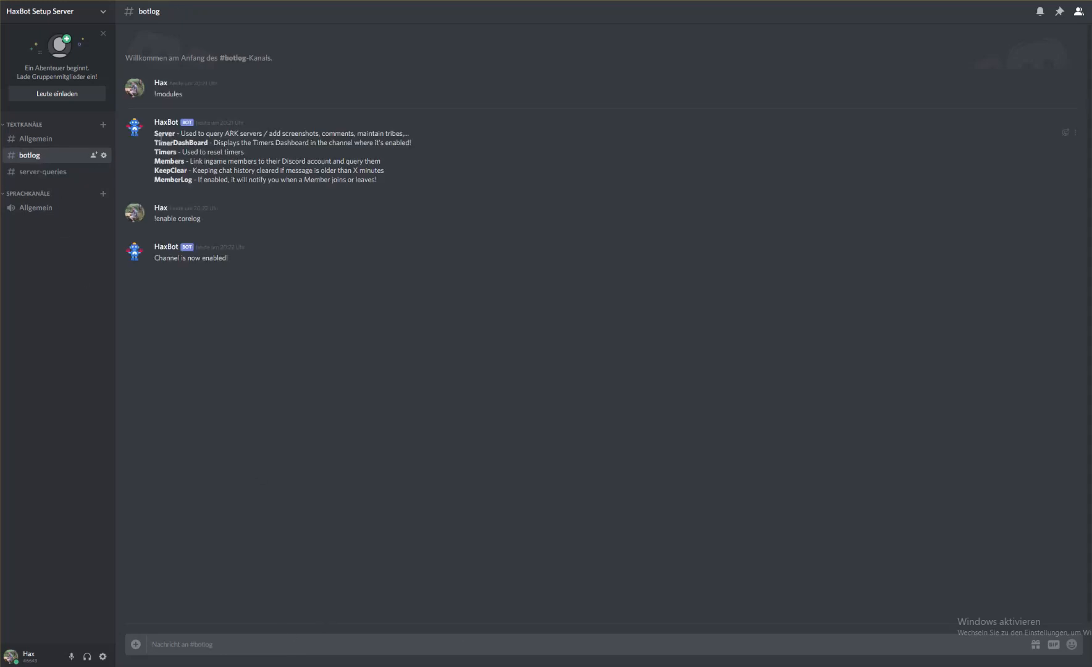
drag(432, 124, 439, 132)
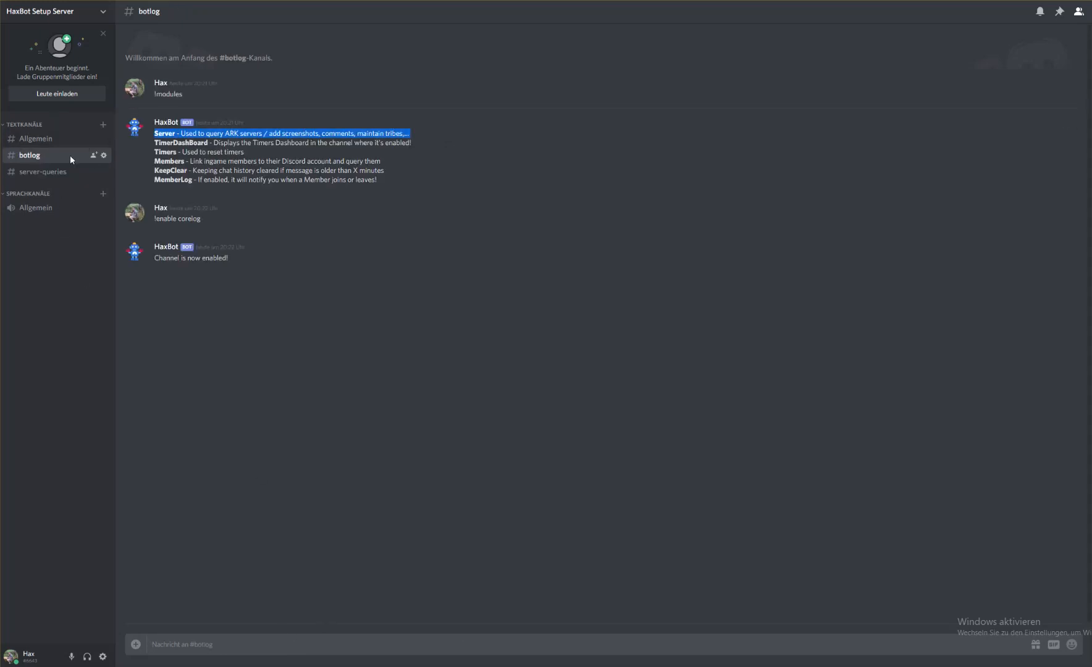
click(64, 172)
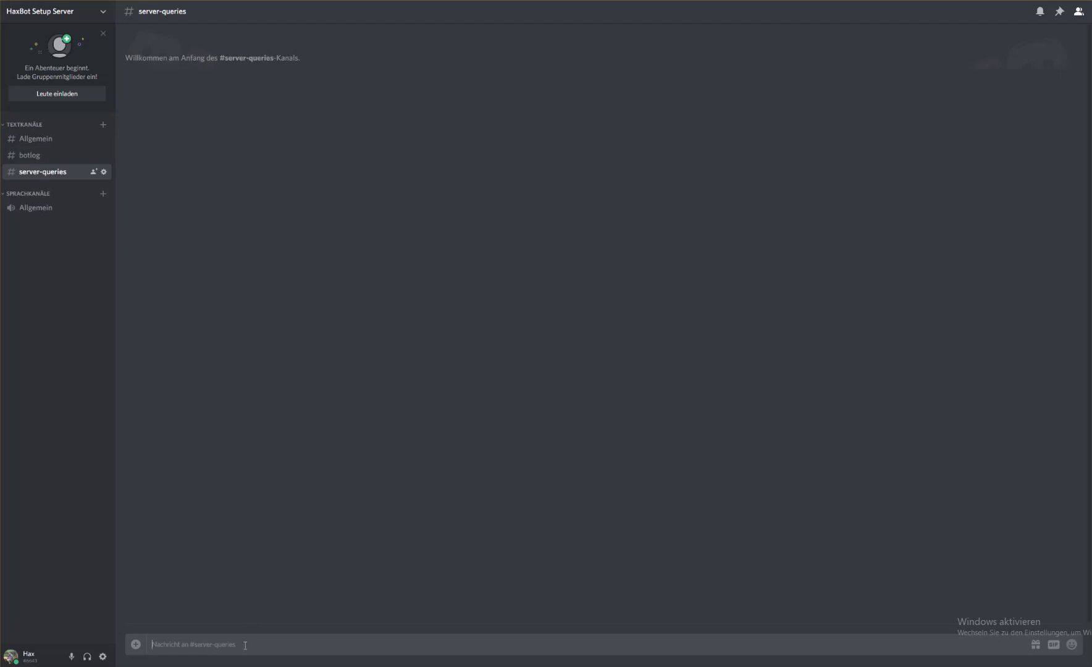
Enable the Server module in the server-queries channel with "!enable server"
text(!se)
key(BackSpace)
key(BackSpace)
key(BackSpace)
key(BackSpace)
key(BackSpace)
key(BackSpace)
key(BackSpace)
text(!enable server)
key(Return)
Query the bot with "!server 262" and reply "2" to choose EU-PVP-Official-Aberration262
text(!server)
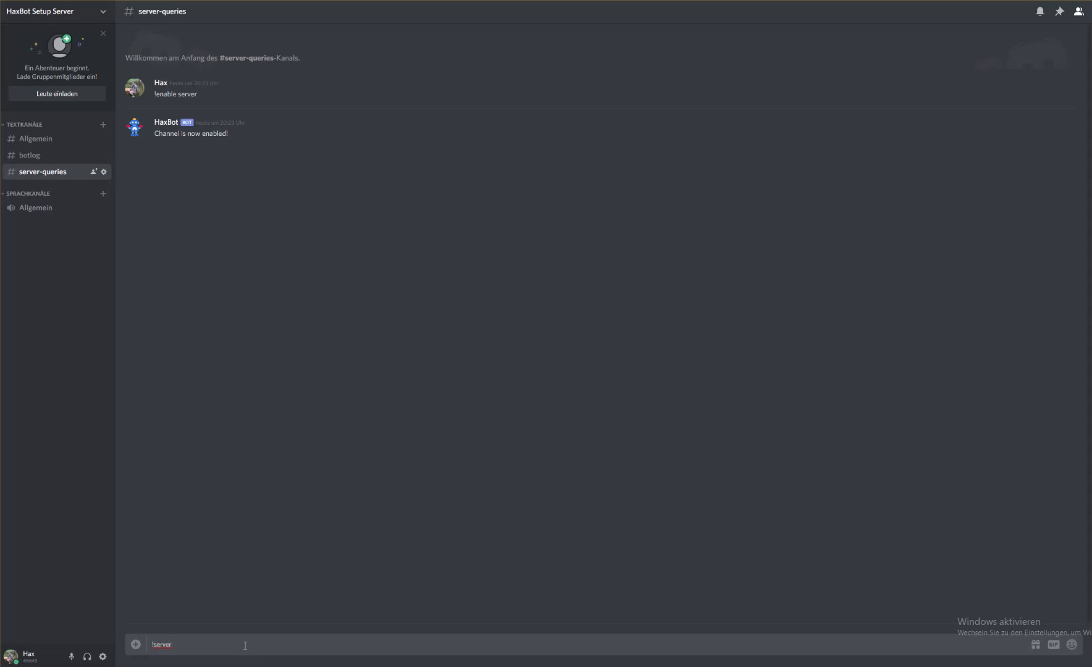
text( 262)
key(Return)
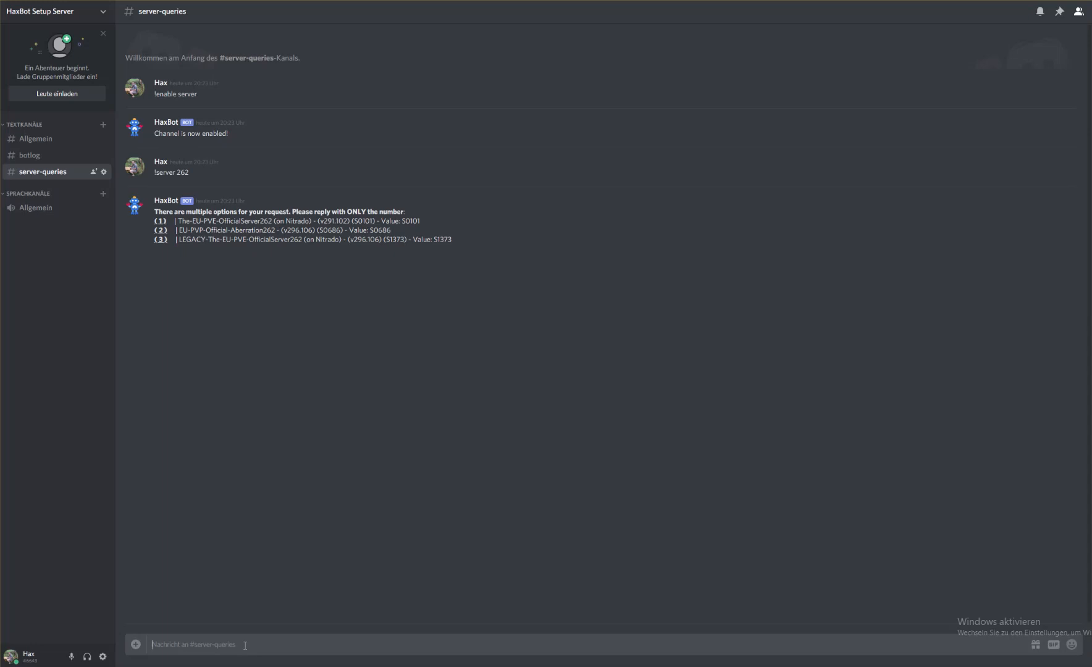
drag(393, 229, 154, 230)
click(152, 231)
text(2)
key(Return)
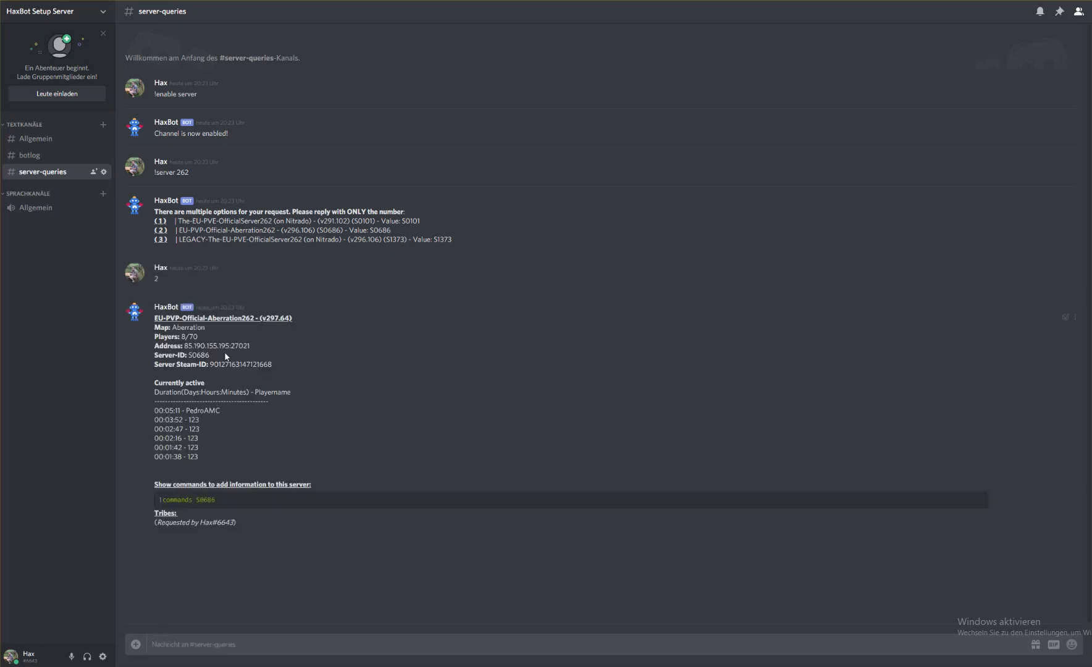
Examine the bot's server details for EU-PVP-Official-Aberration262, especially the server name and Server-ID
drag(155, 318, 334, 522)
click(288, 337)
drag(154, 318, 288, 334)
click(286, 328)
click(201, 175)
drag(151, 359, 214, 358)
click(223, 351)
drag(213, 354, 154, 356)
click(214, 357)
drag(211, 352, 154, 355)
click(250, 356)
double_click(205, 355)
click(215, 360)
drag(215, 359, 205, 350)
click(206, 352)
drag(154, 318, 316, 318)
click(317, 319)
double_click(194, 354)
Look at the botlog channel's messages and return to the server-queries channel
click(43, 146)
click(42, 154)
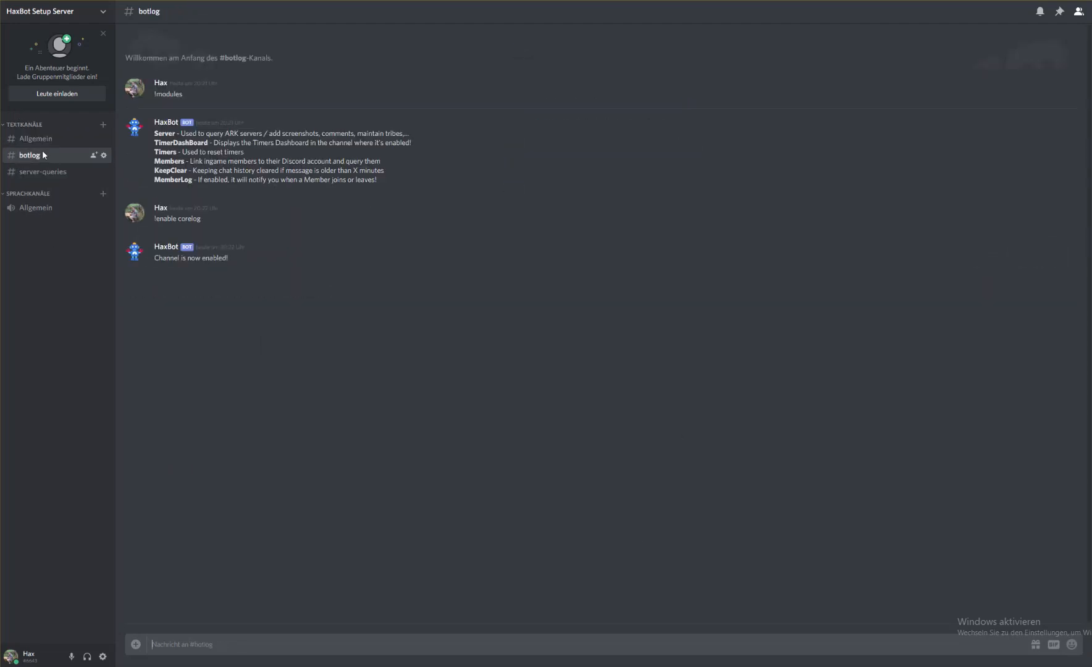
click(39, 171)
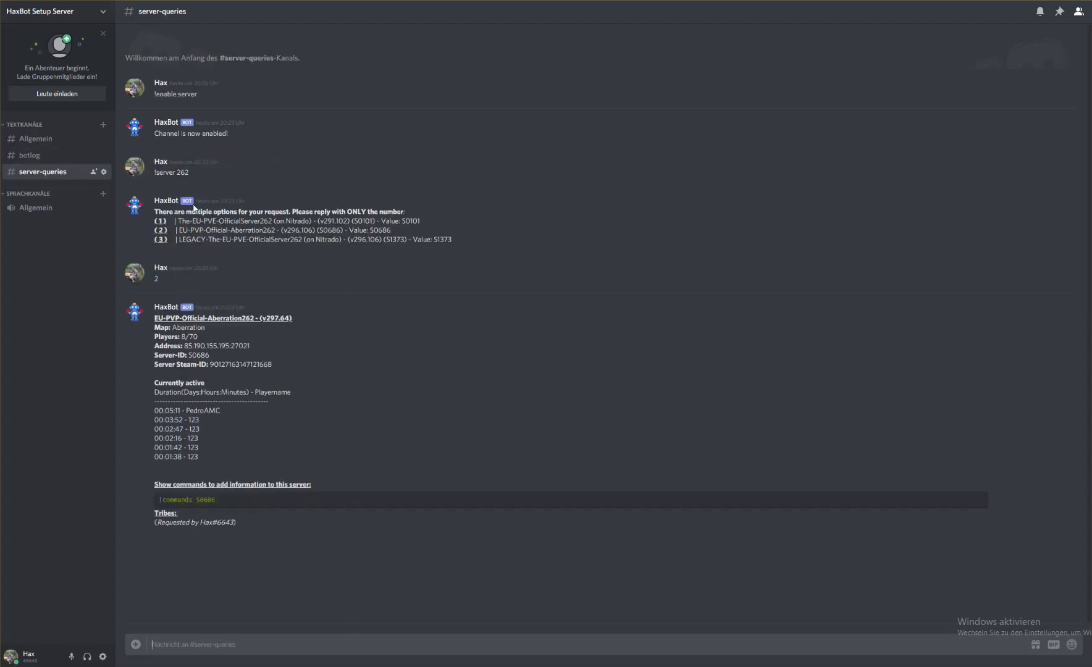